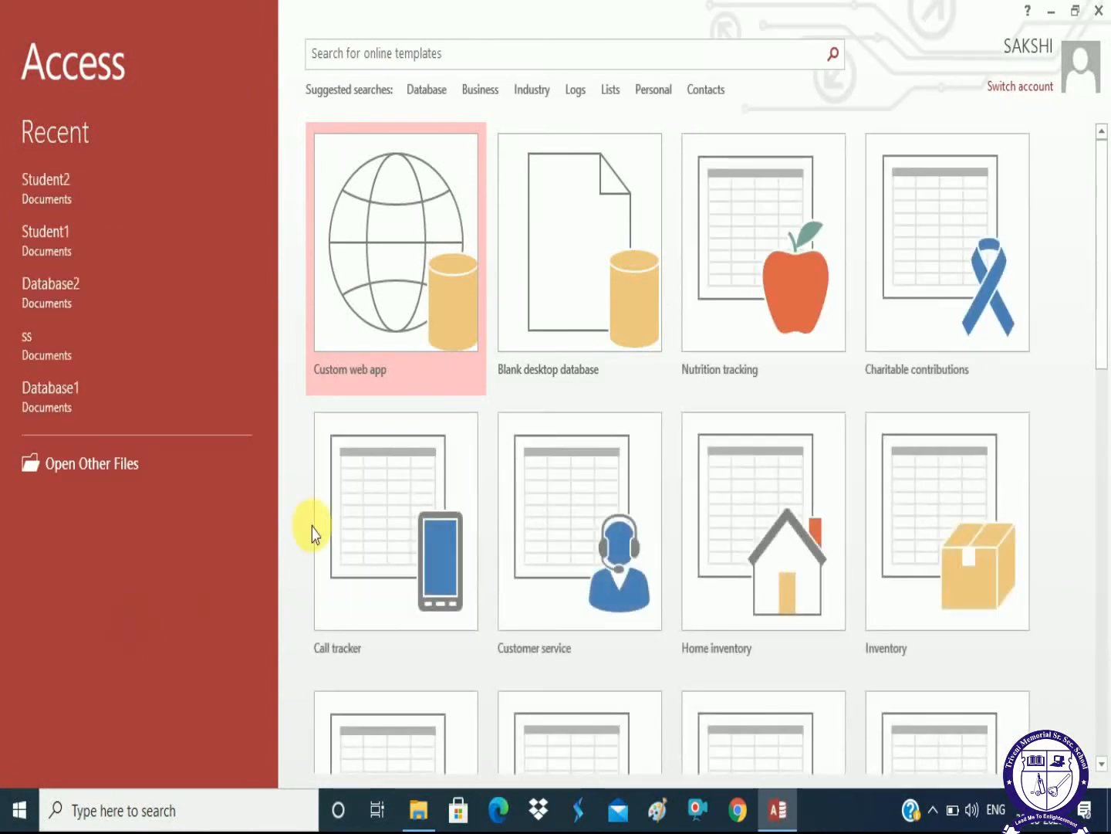
Create a blank desktop database named Student3, dismissing the Office activation notice
left_click(558, 285)
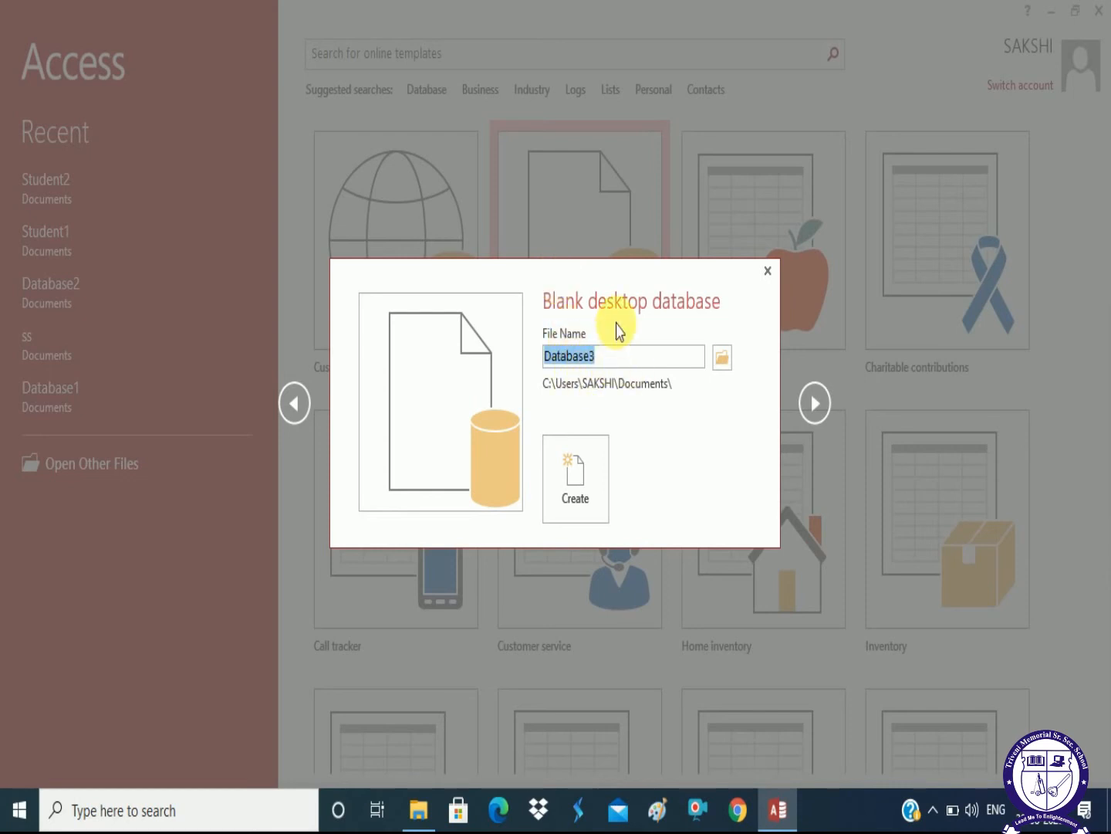
type("Stude")
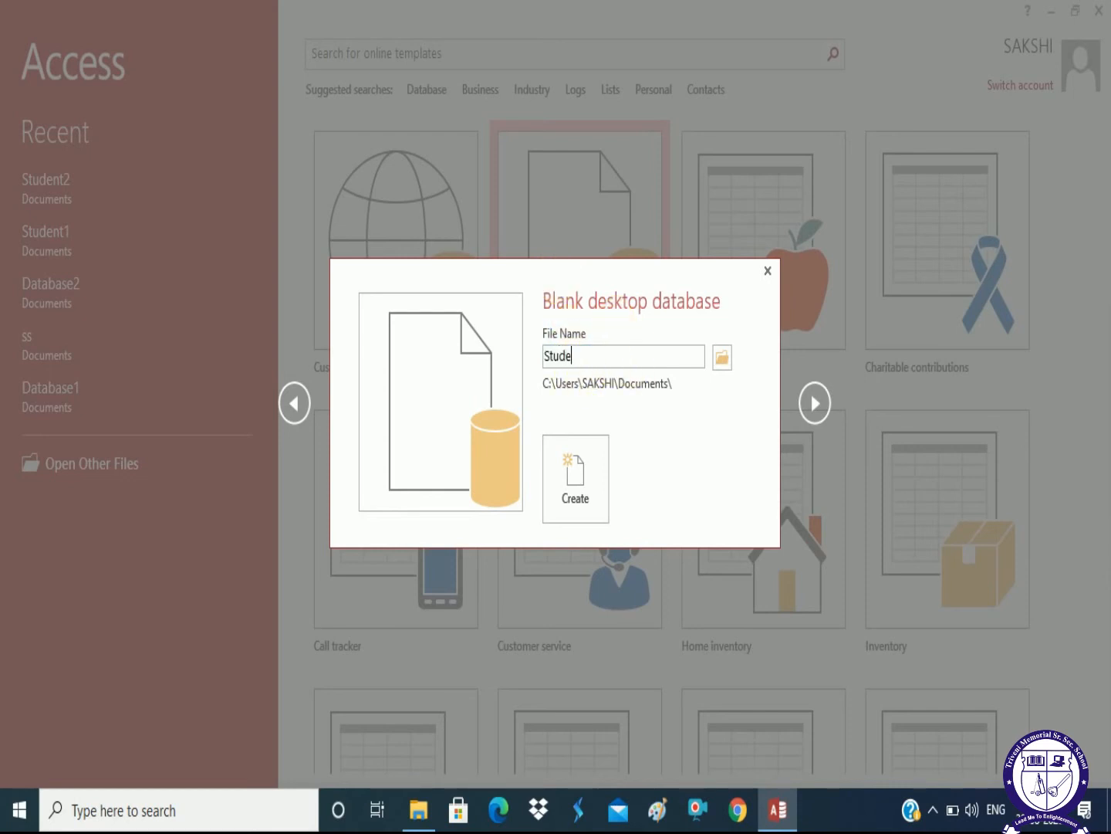
type("nt3")
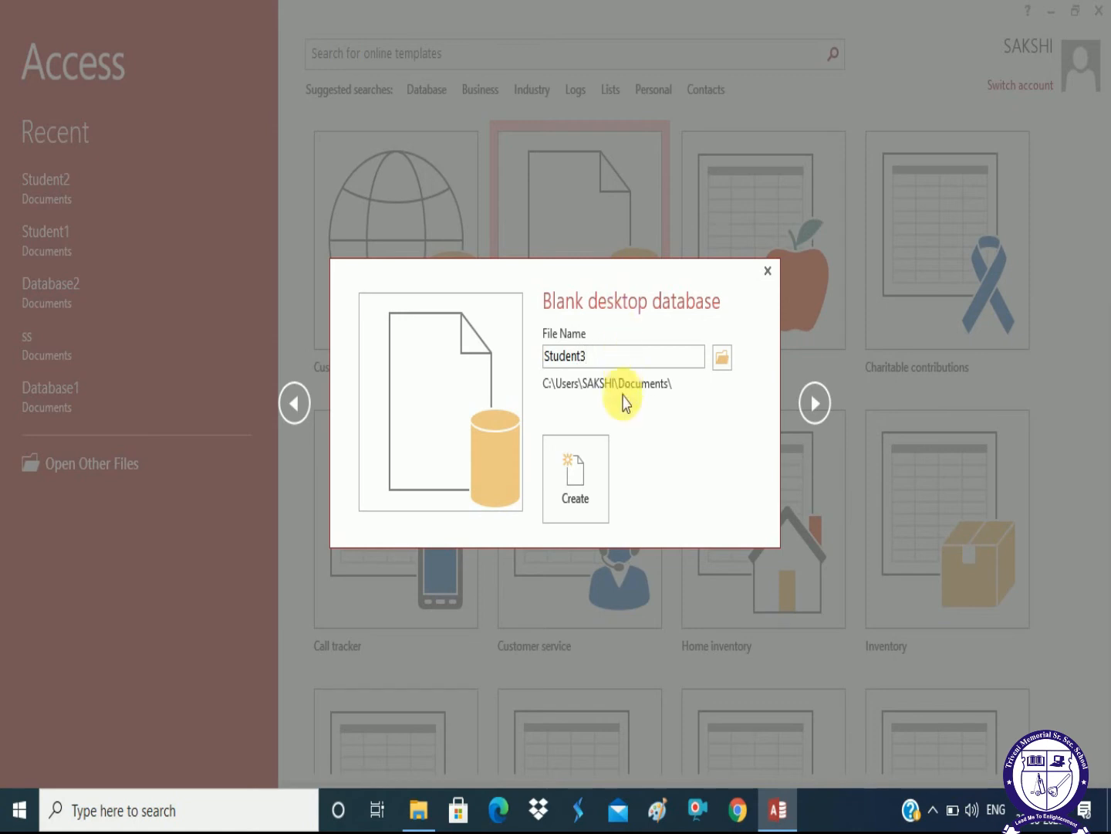
left_click(587, 472)
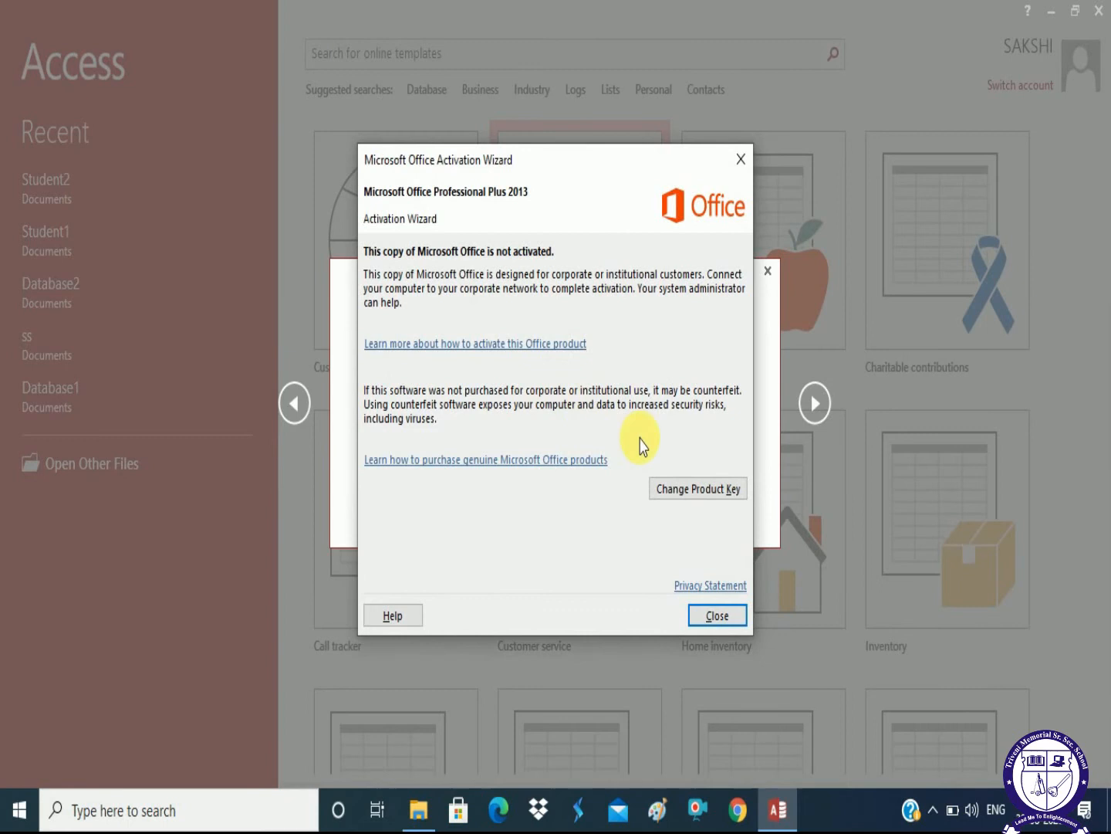
left_click(740, 160)
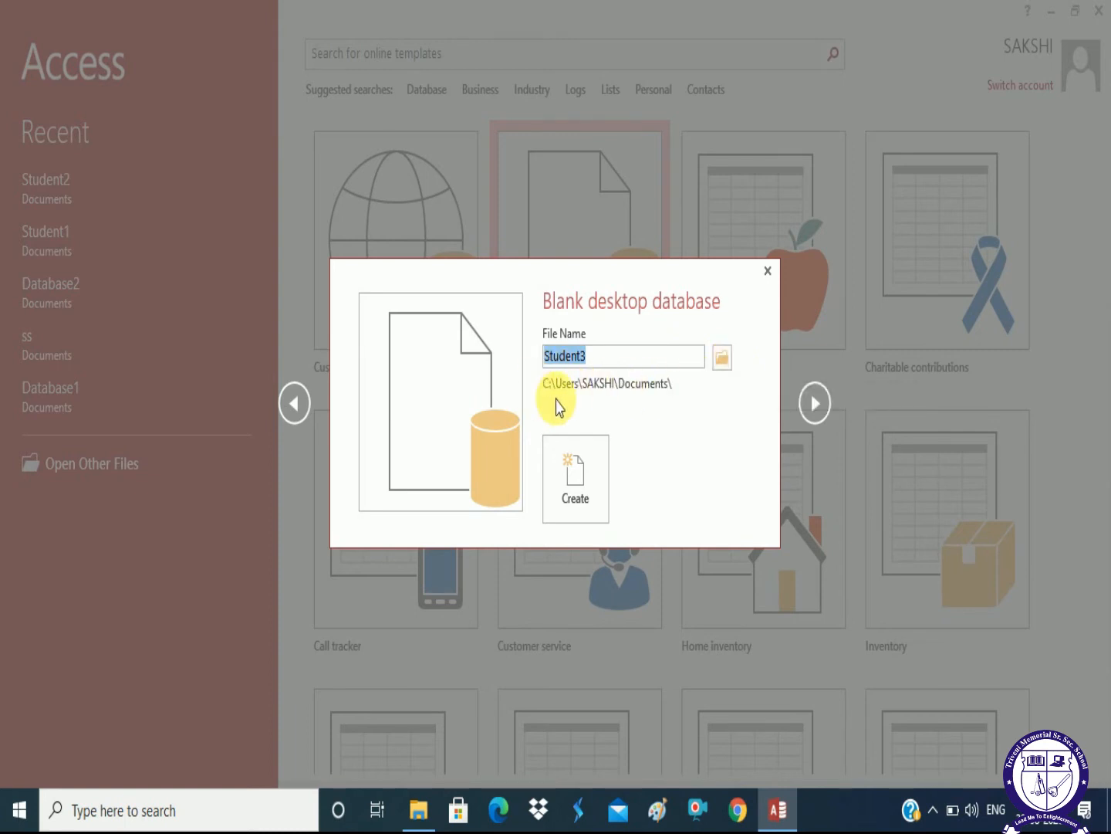
left_click(576, 480)
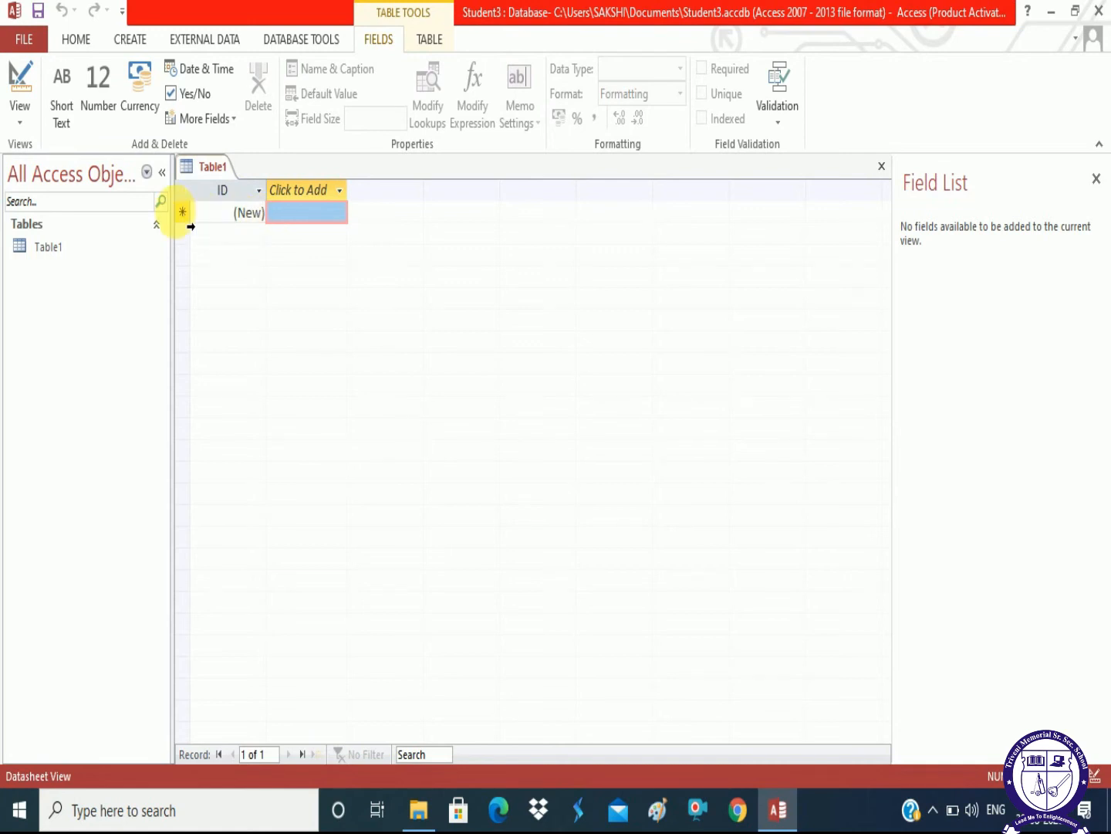
Enter the first student's name in a new column of the table and rename that field Sname
left_click(301, 218)
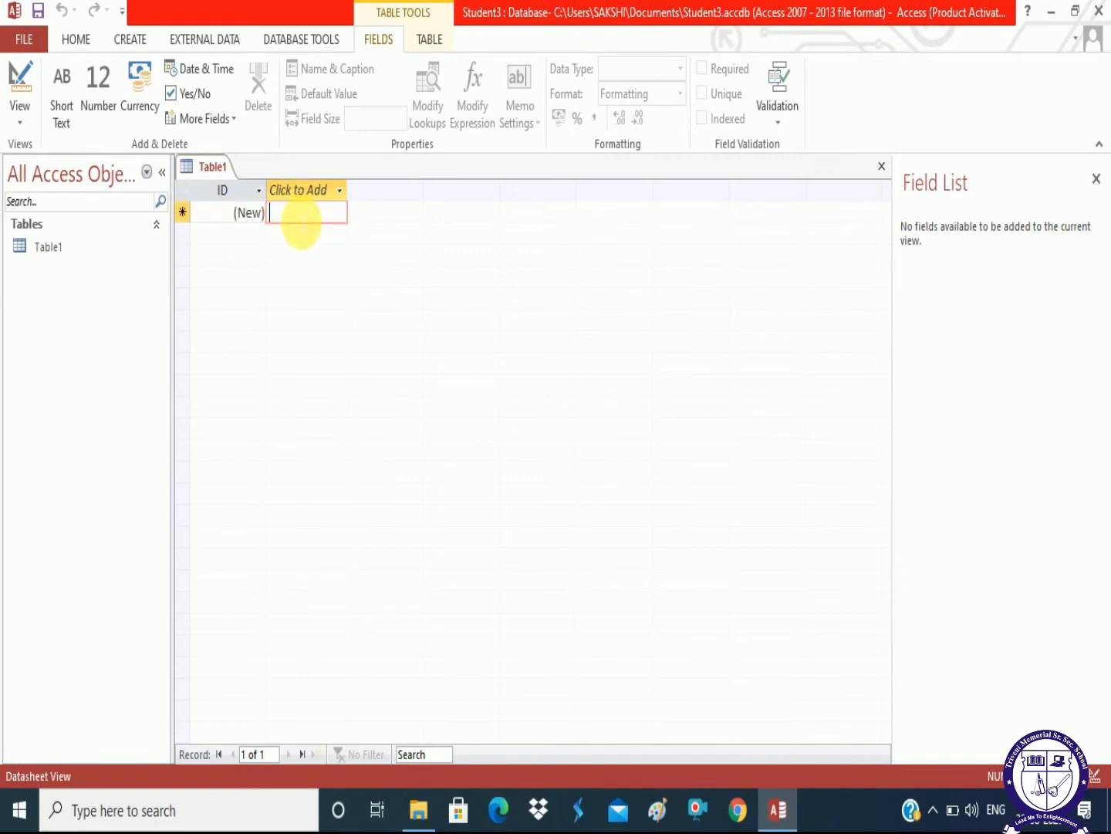
type("Raman")
key("Tab")
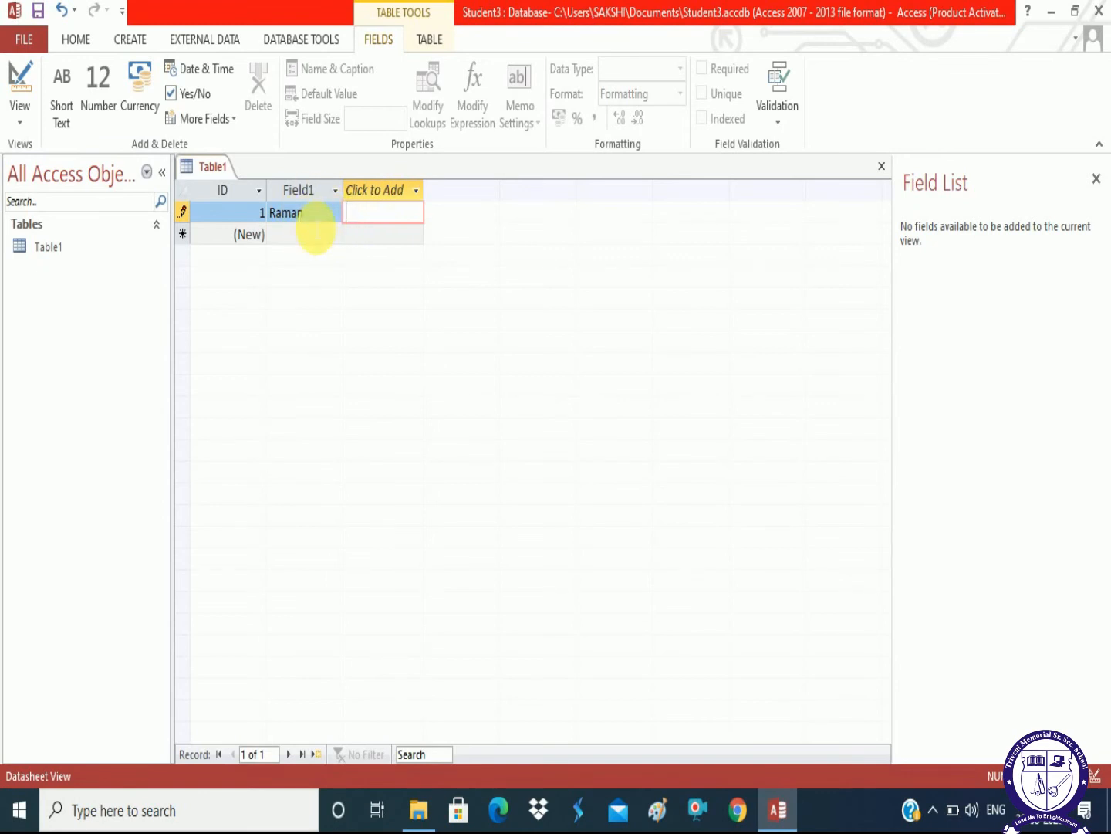
double_click(301, 190)
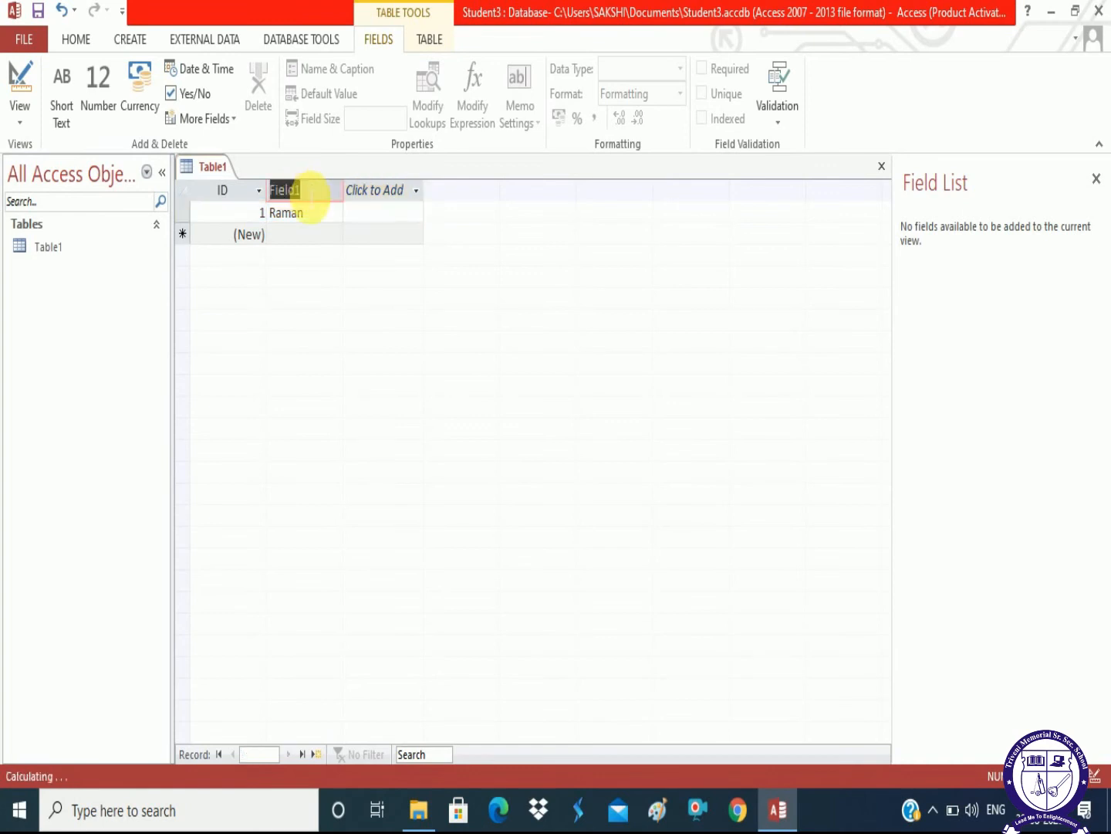
type("Sn")
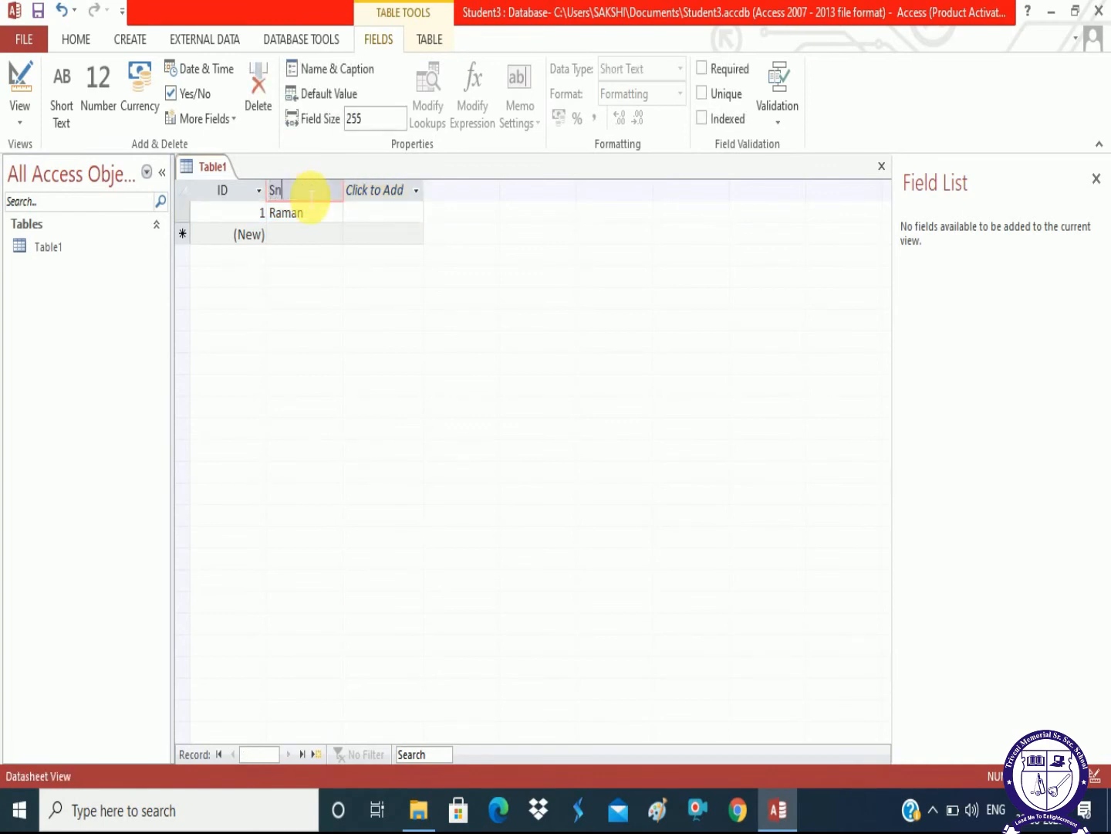
type("ame")
key("Return")
Add the value 10 to the first record in a new column and rename that field Class
left_click(379, 217)
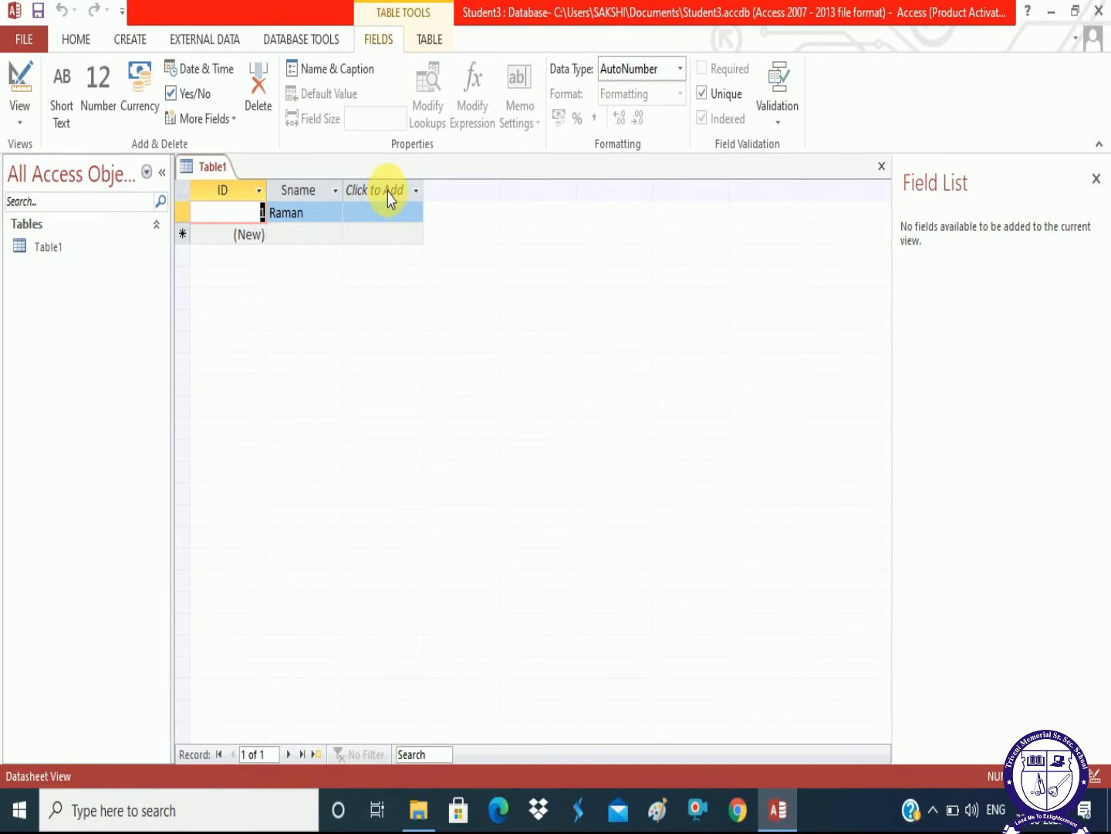
left_click(388, 214)
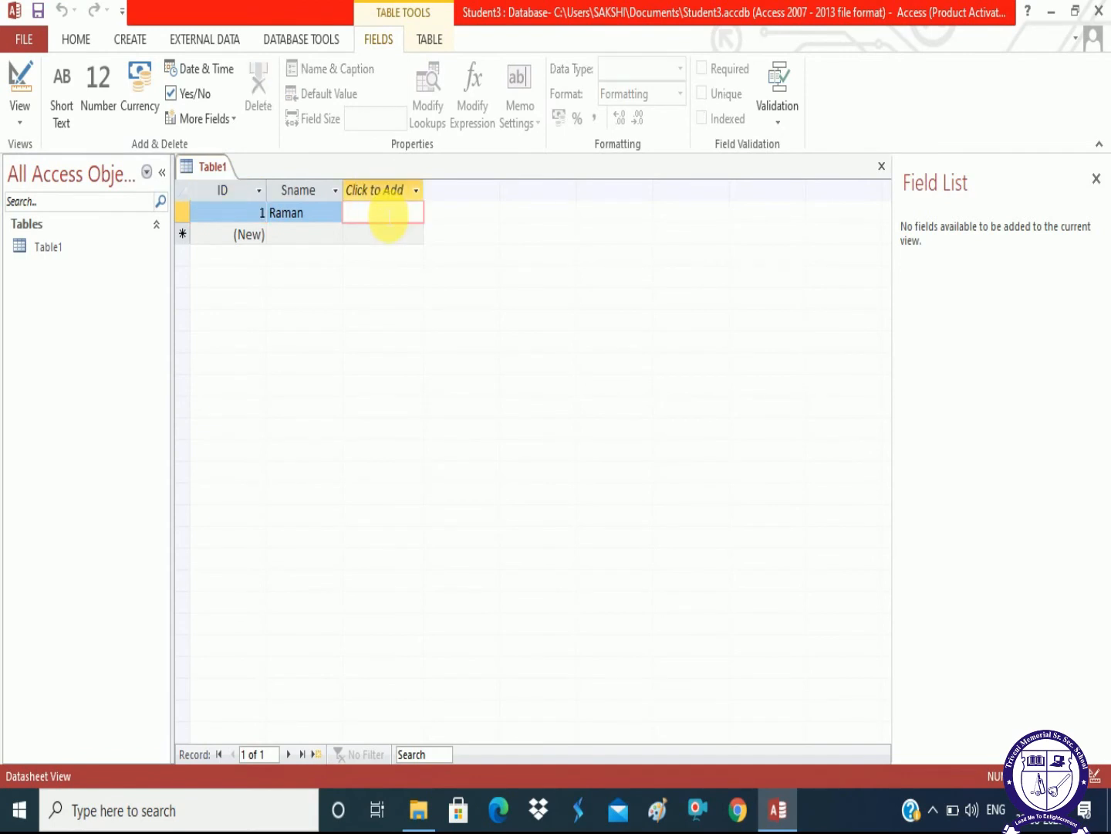
type("10")
key("Return")
left_click(377, 191)
double_click(378, 191)
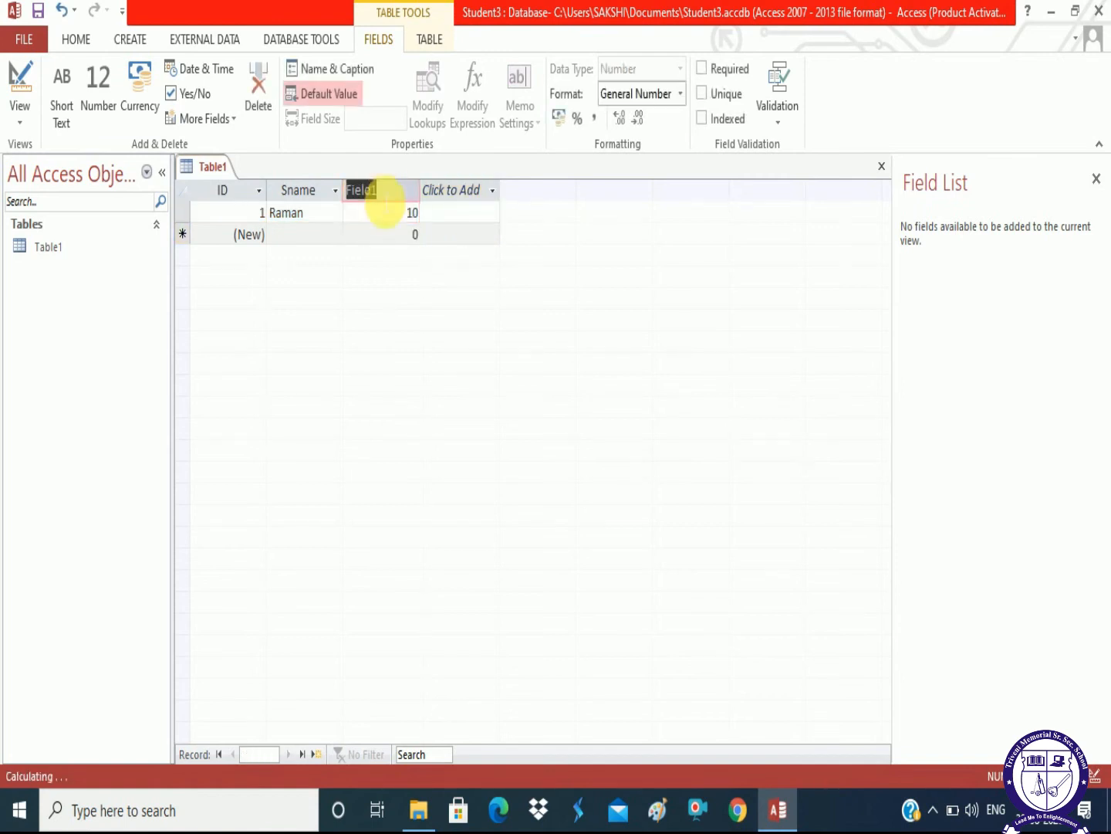
type("Class")
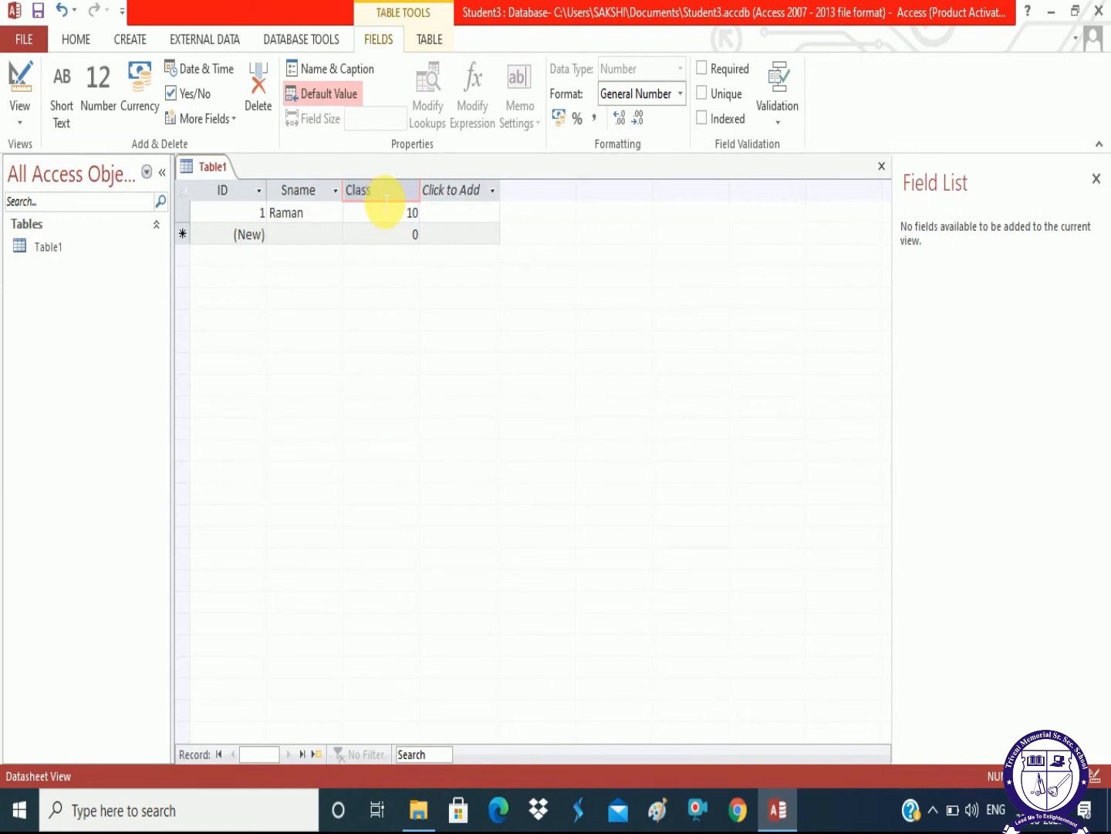
key("Return")
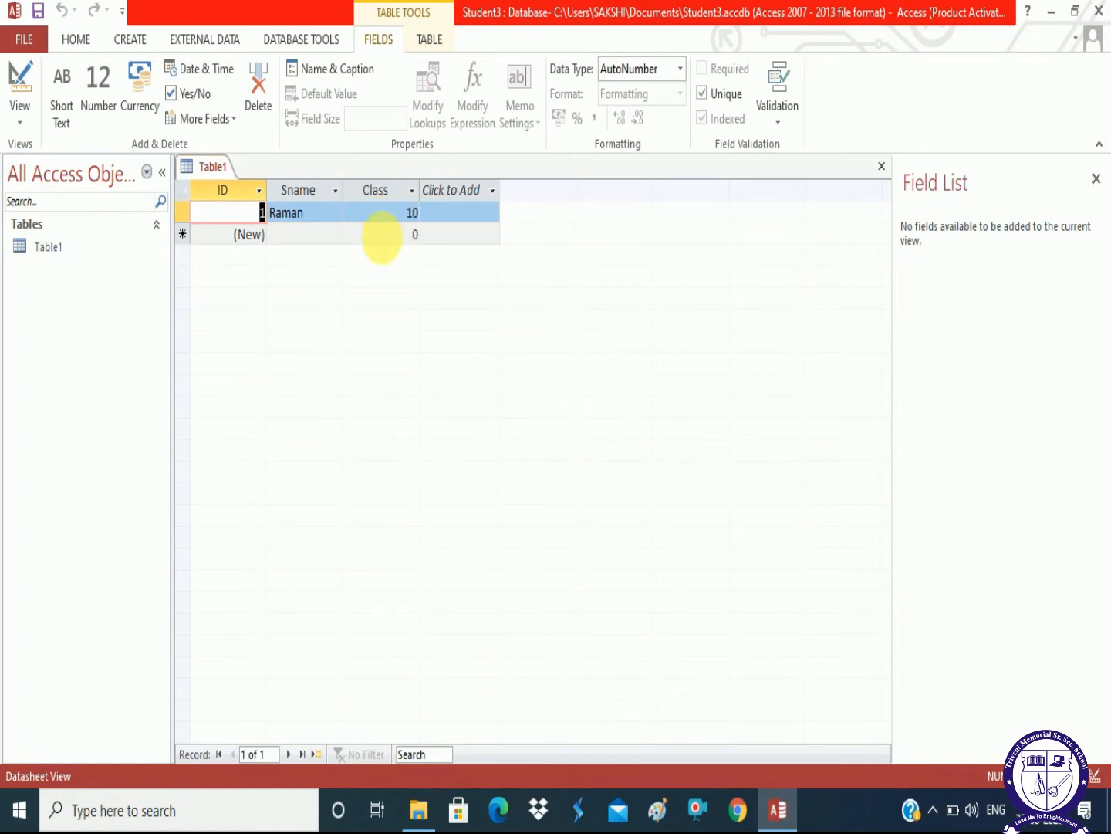
Add a second record by entering another student's name in the Sname field
left_click(232, 236)
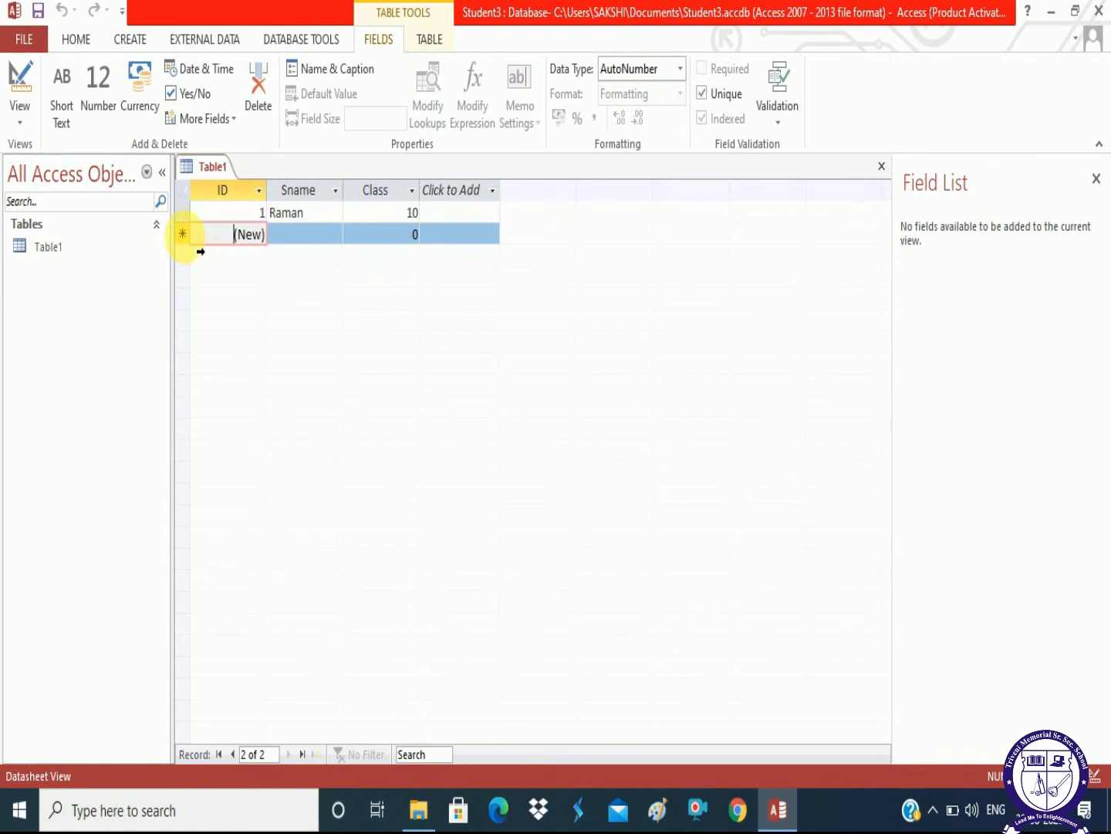
key("Tab")
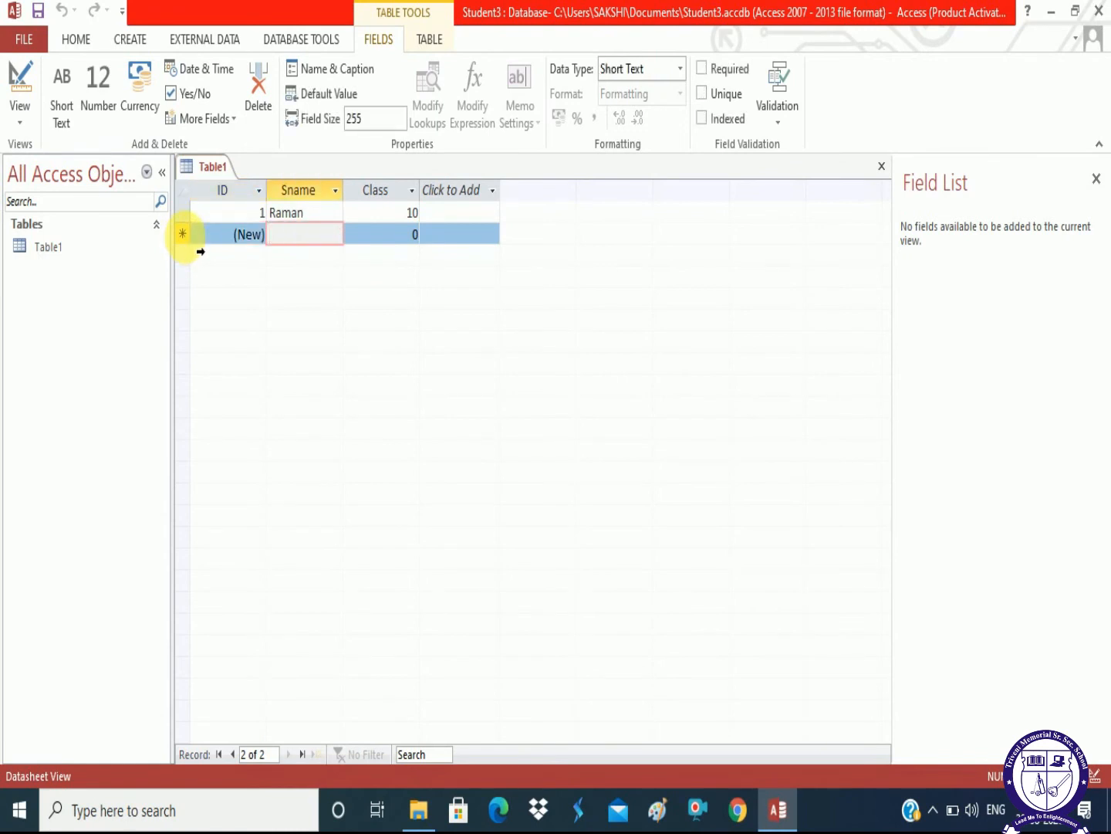
type("Rohan")
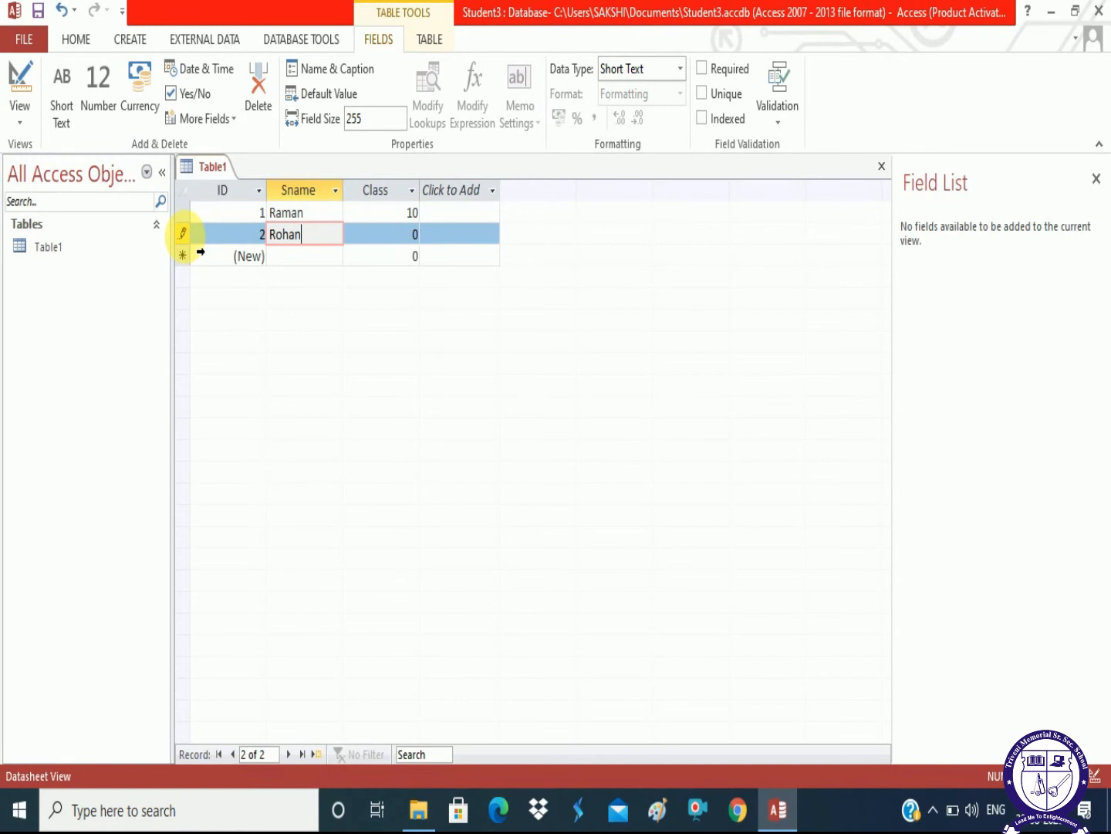
key("Tab")
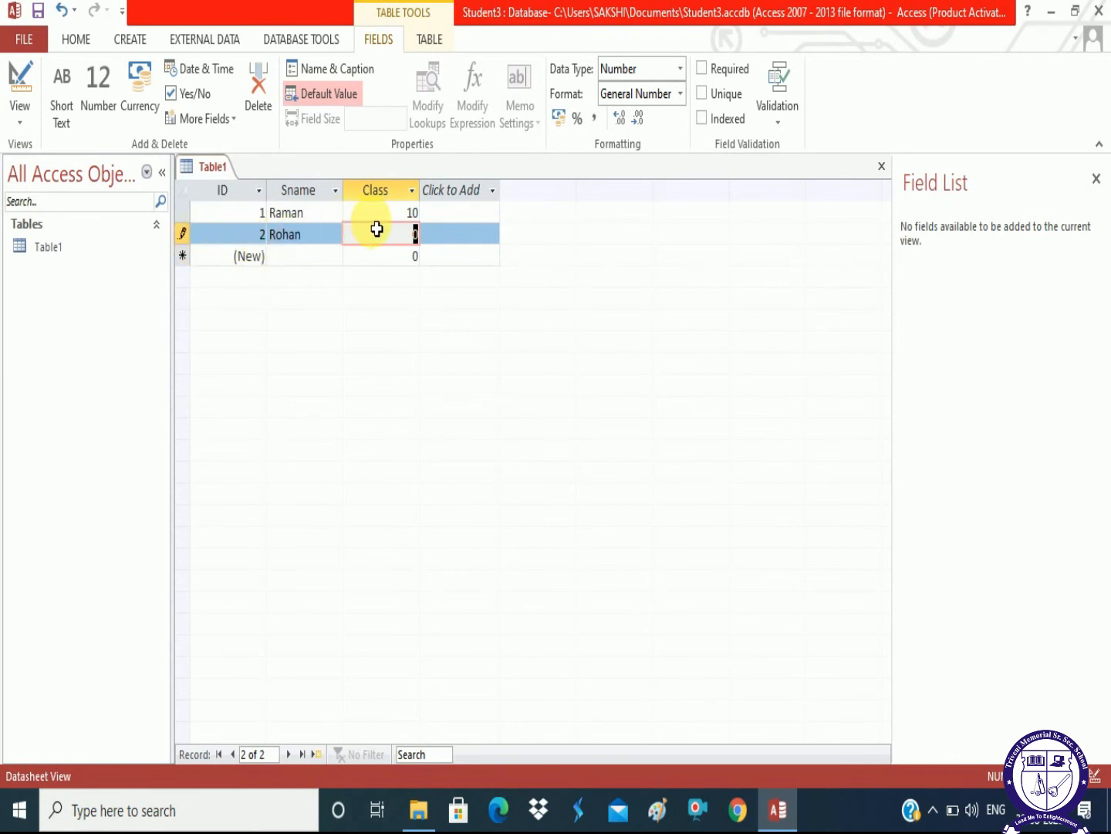
left_click(398, 240)
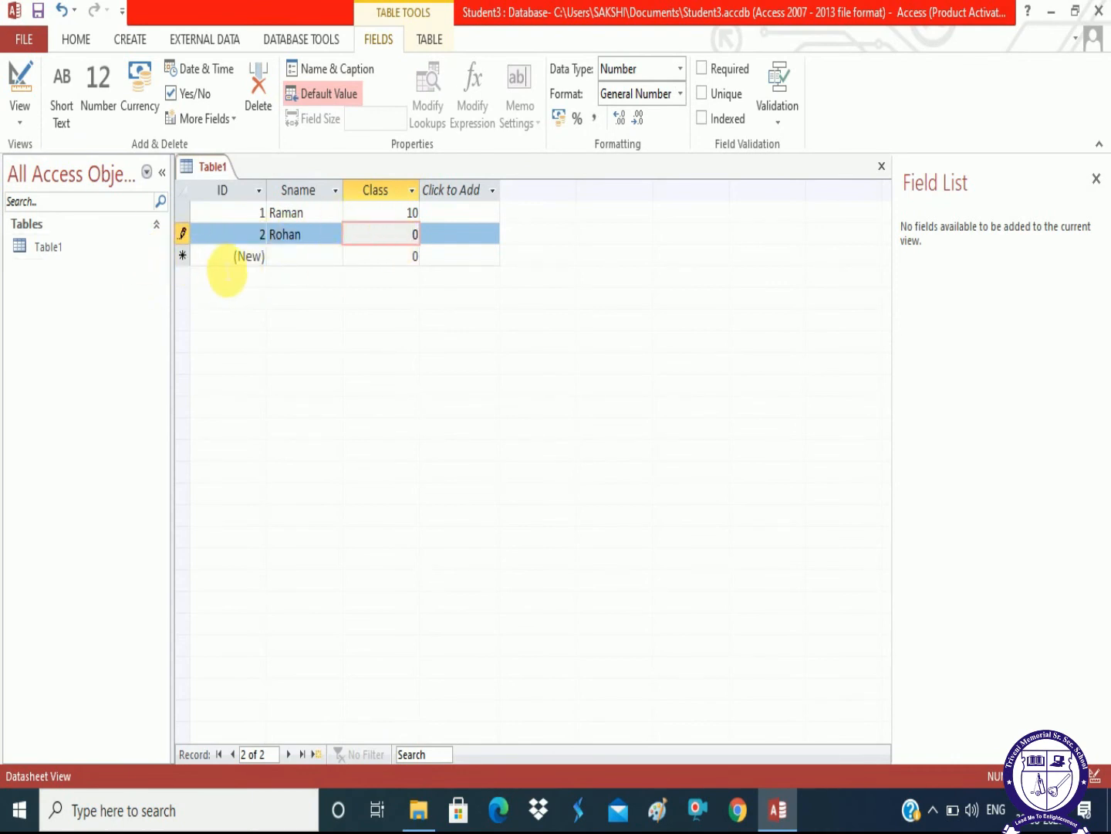
left_click(412, 192)
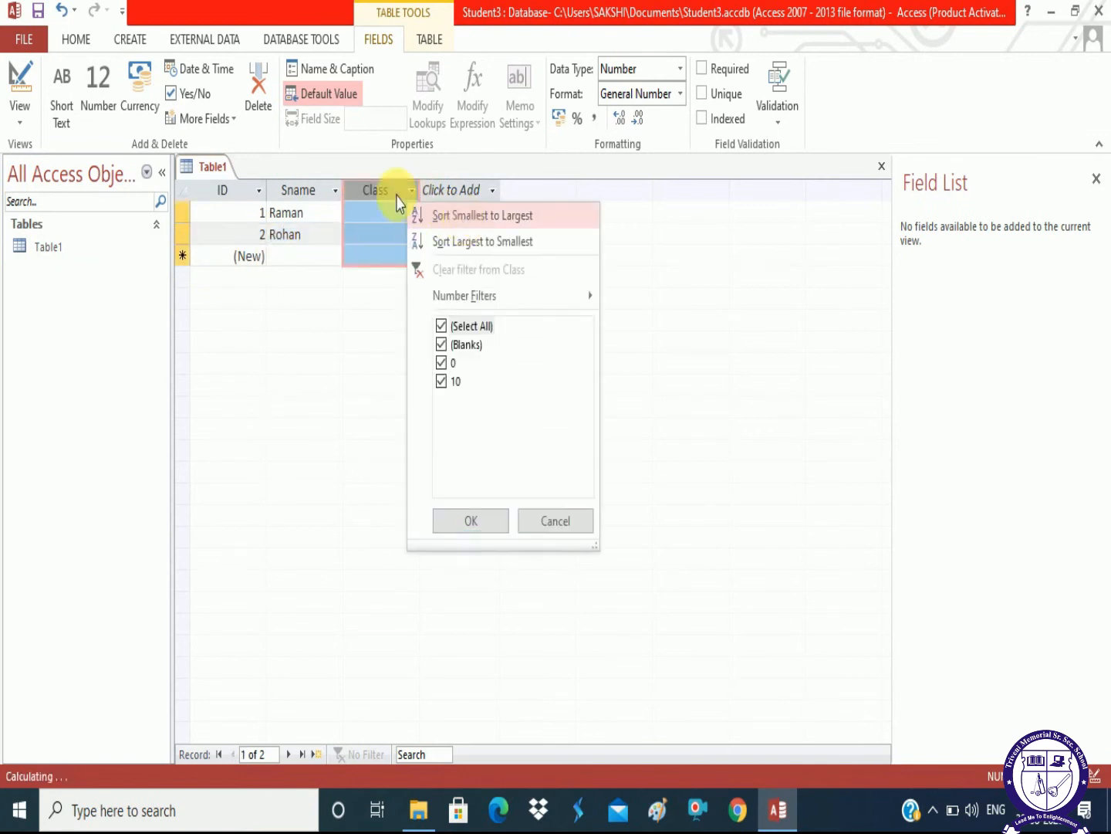
left_click(316, 268)
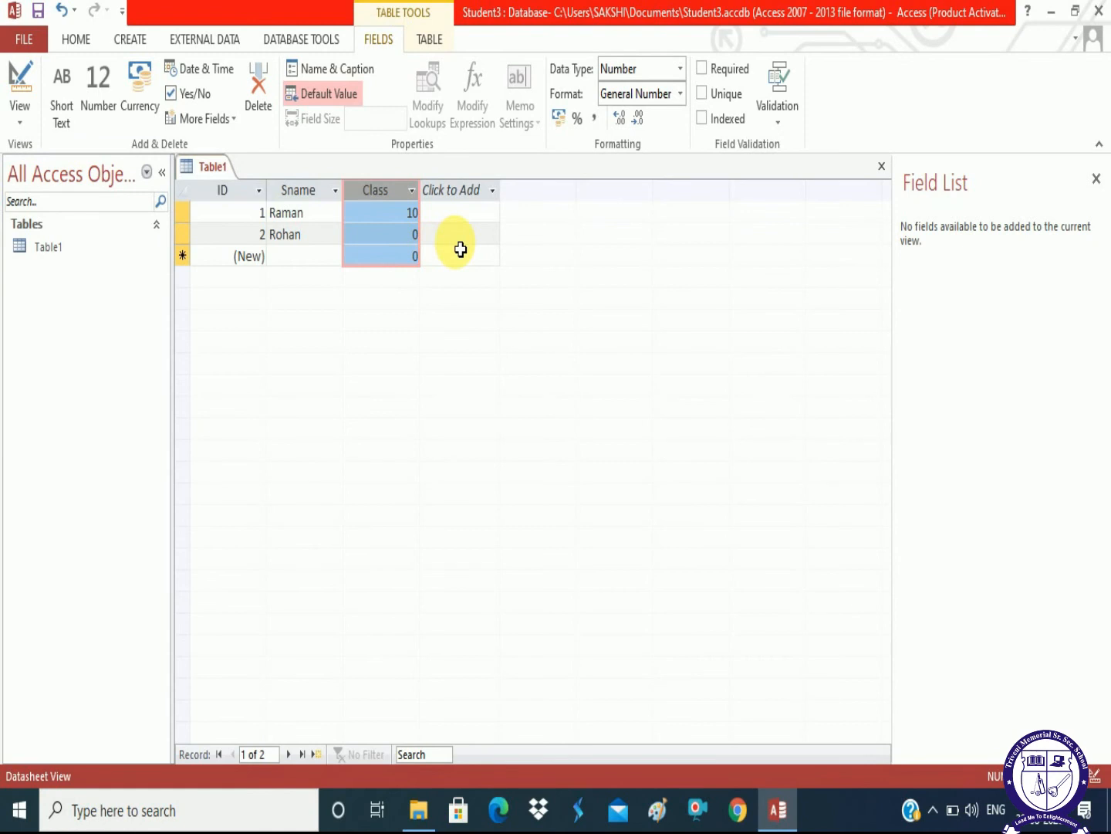
left_click(324, 258)
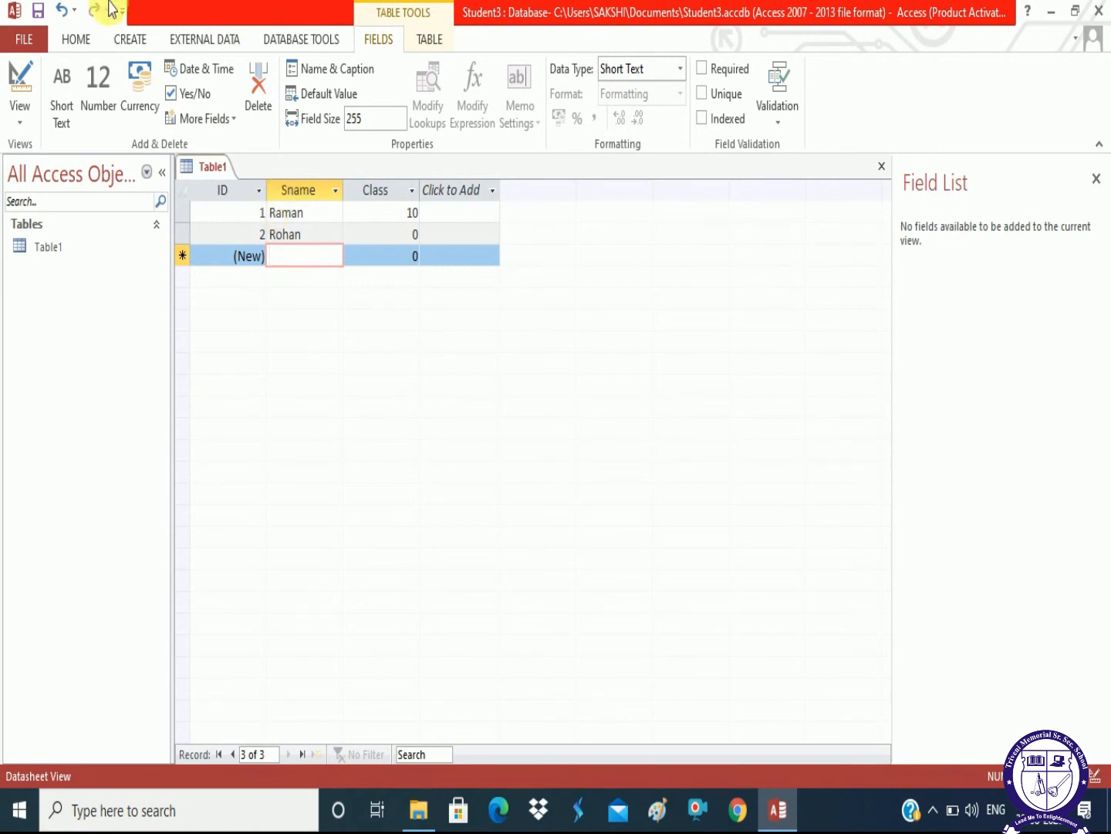
Save the table under the name Student_d
left_click(34, 45)
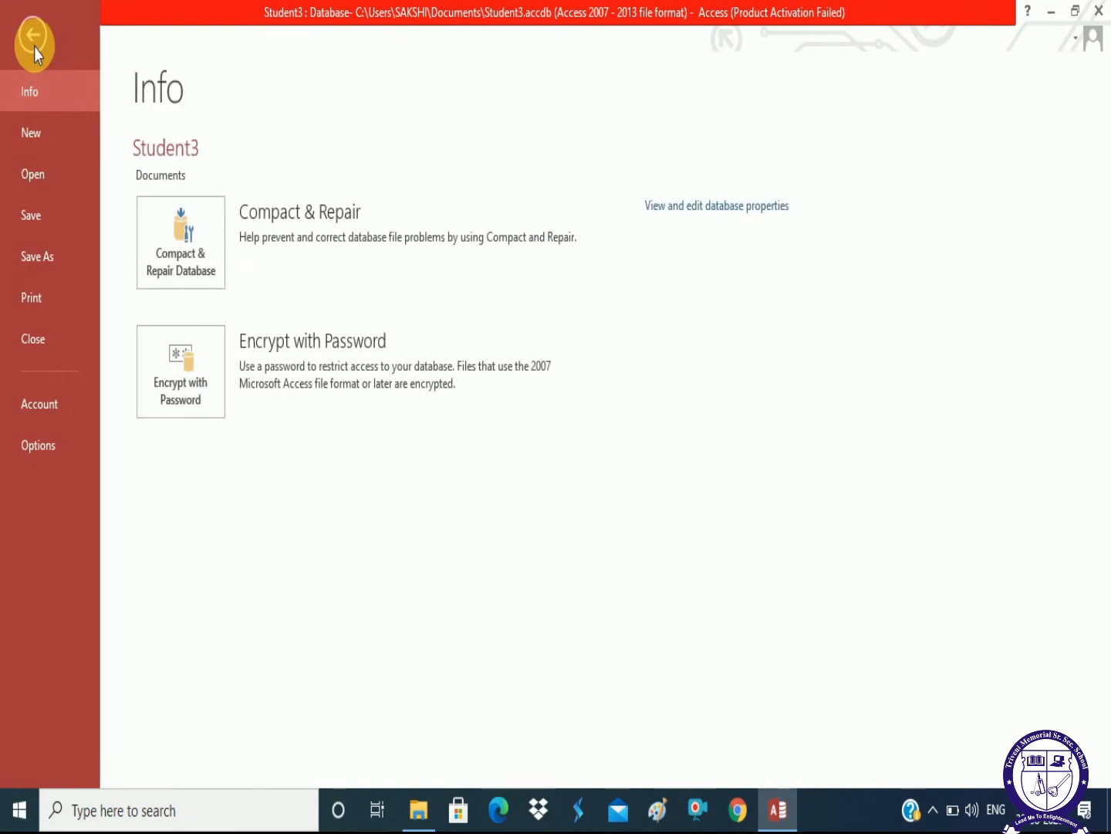
left_click(32, 221)
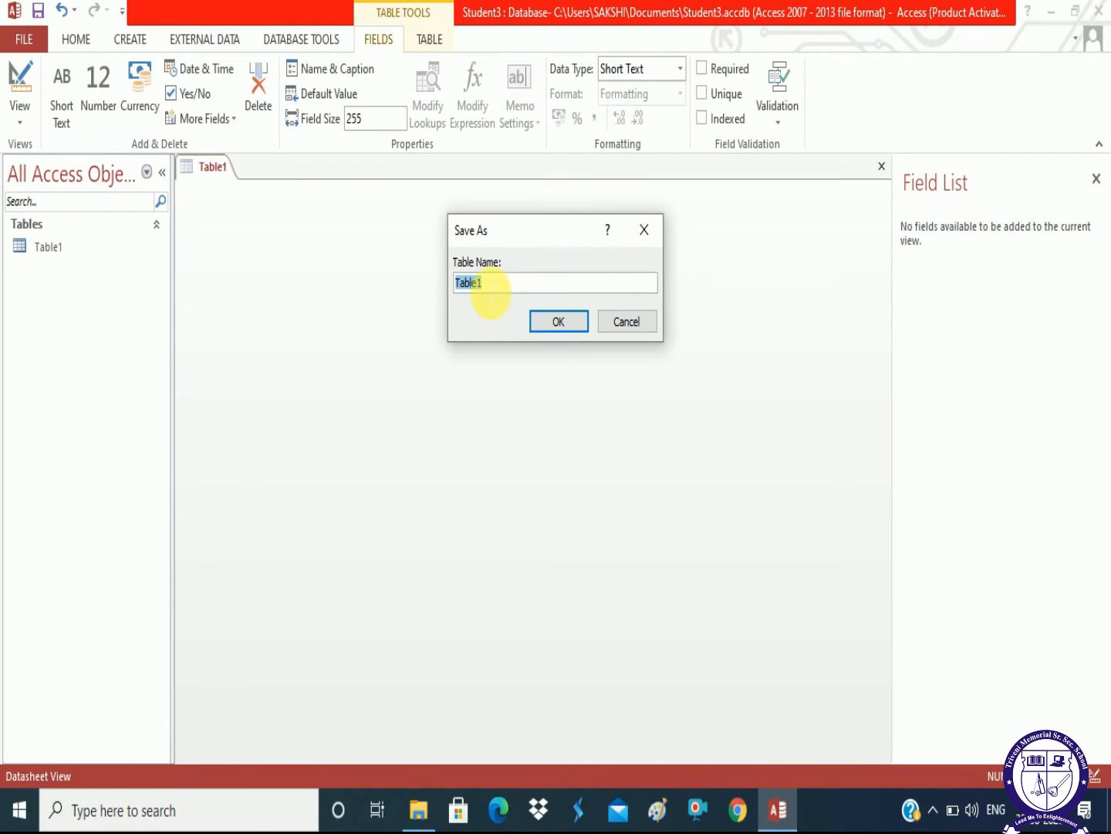
type("Student")
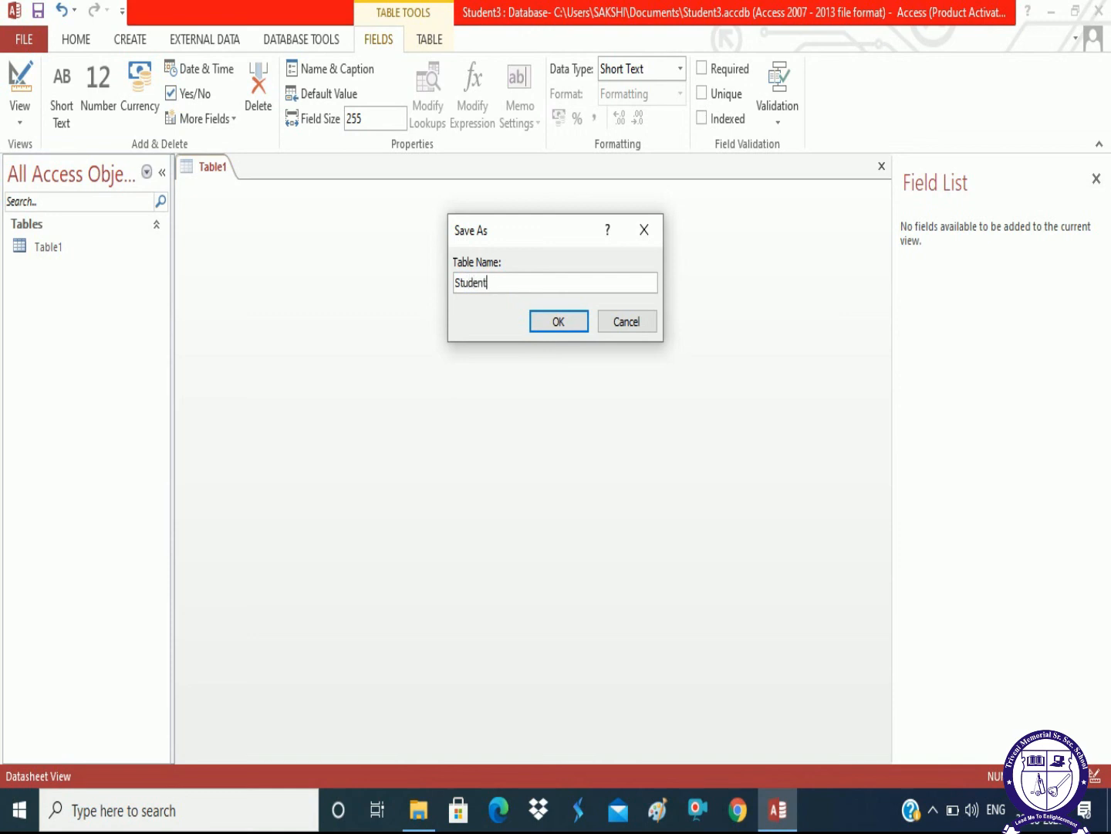
type("_d")
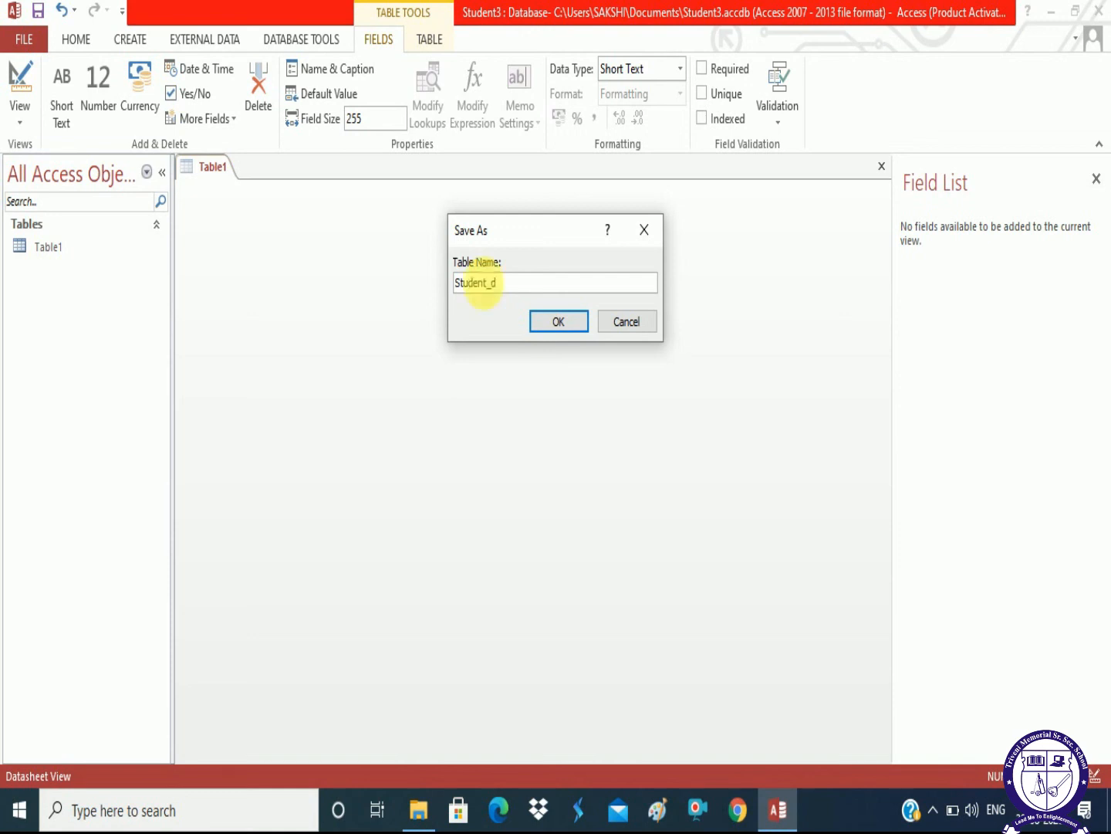
left_click(559, 322)
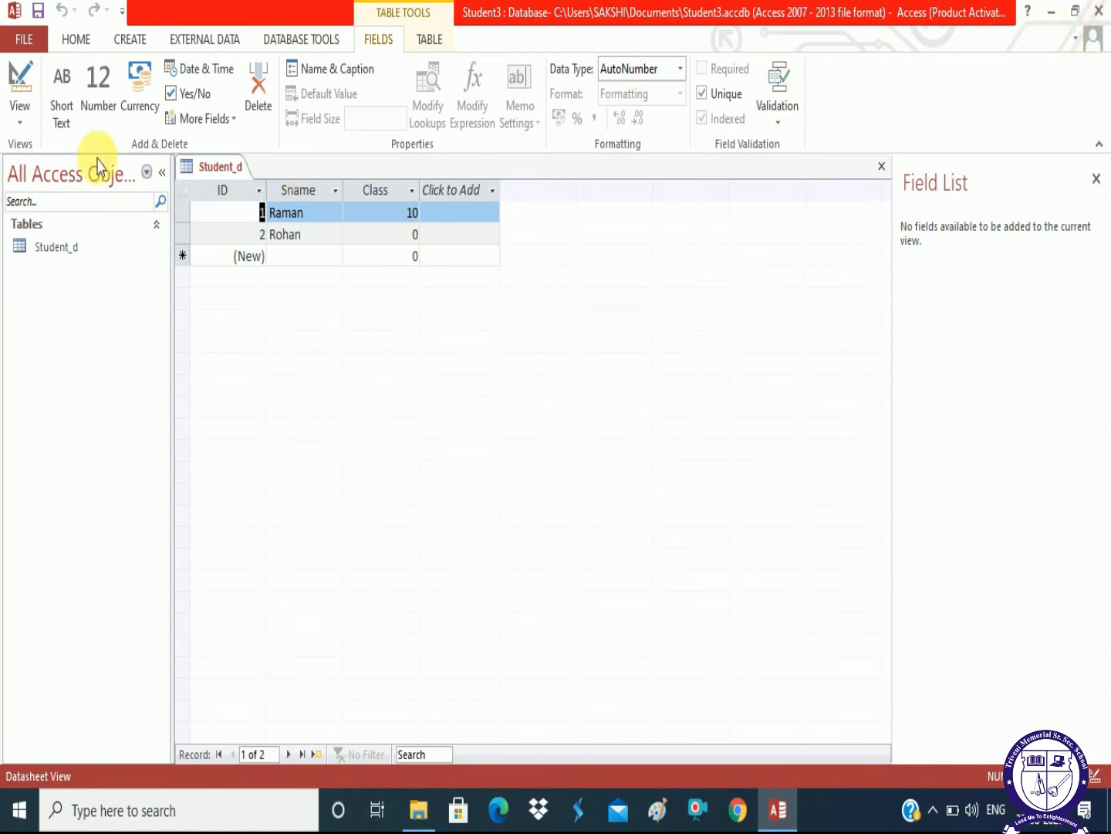
Close the Student3 database and create a new blank desktop database with the default file name Database3
left_click(36, 40)
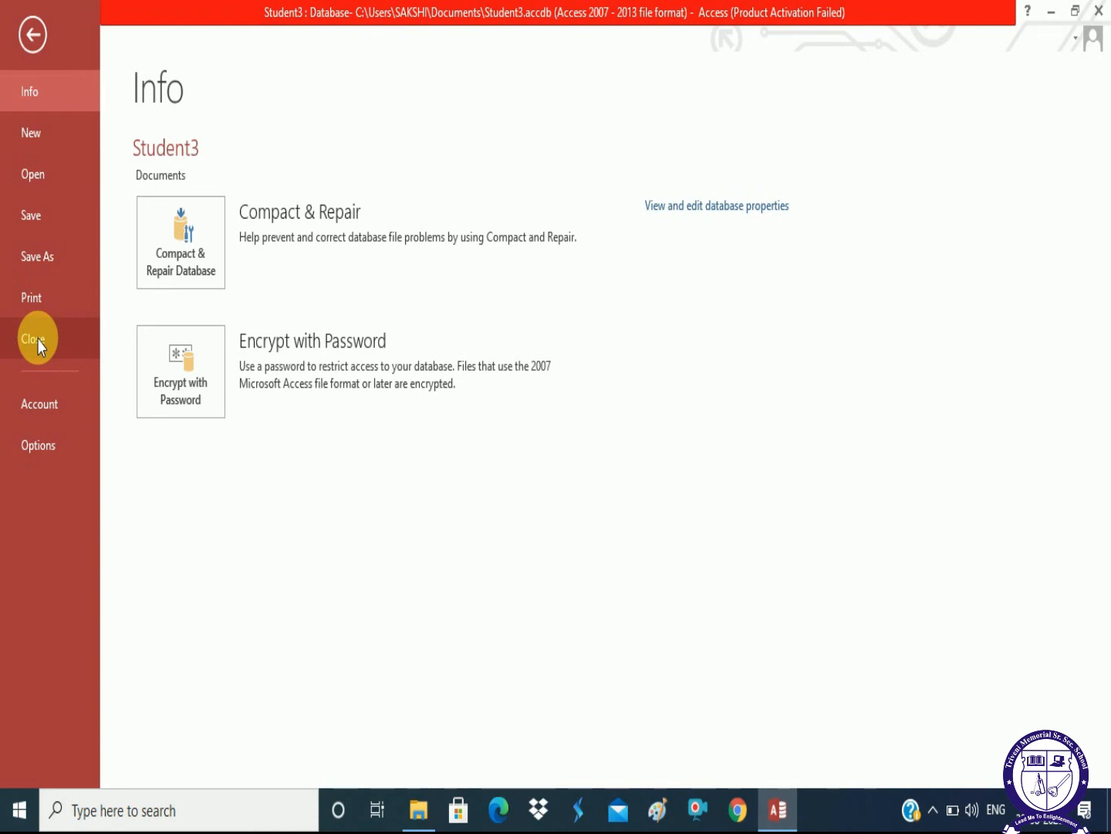
left_click(35, 339)
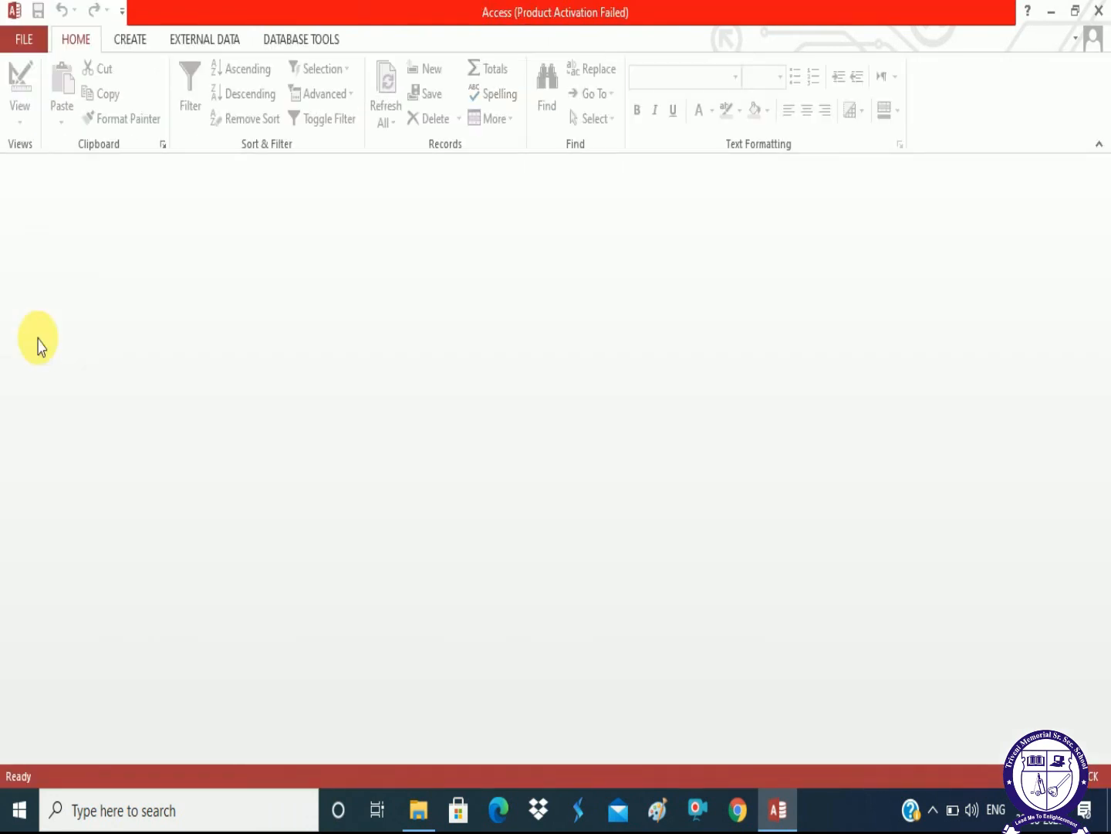
left_click(14, 48)
left_click(404, 430)
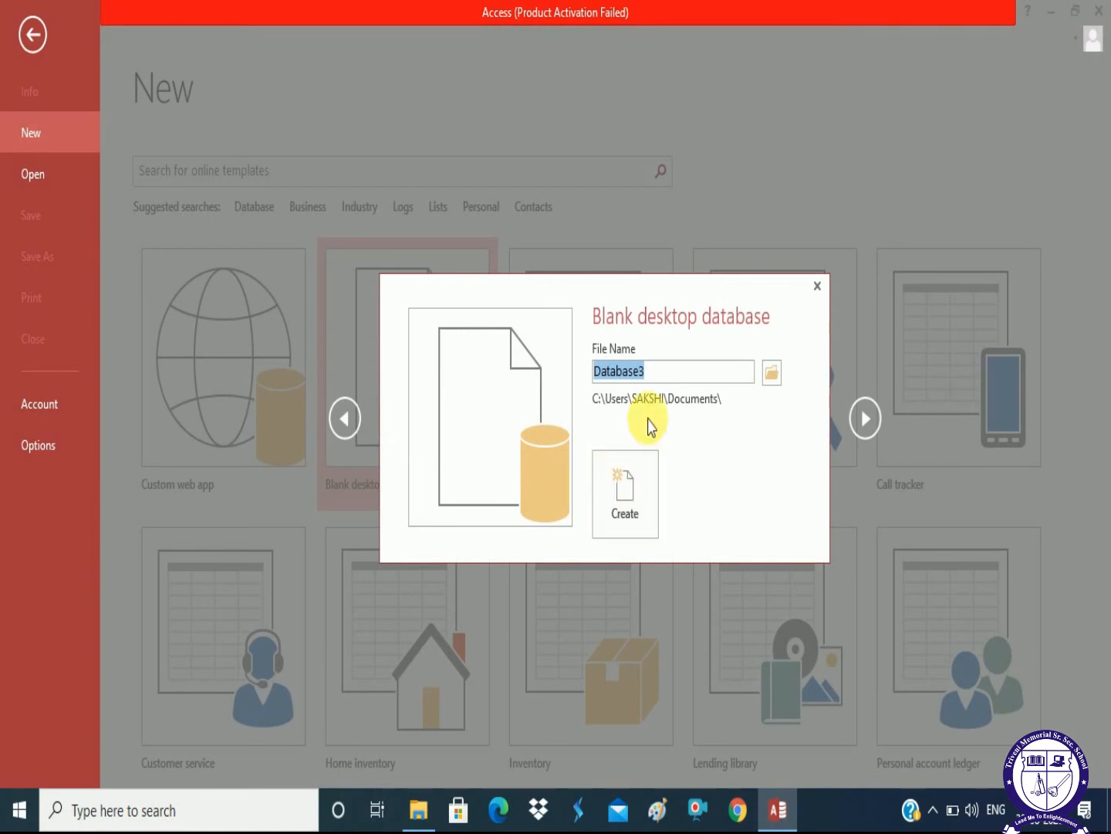
left_click(629, 509)
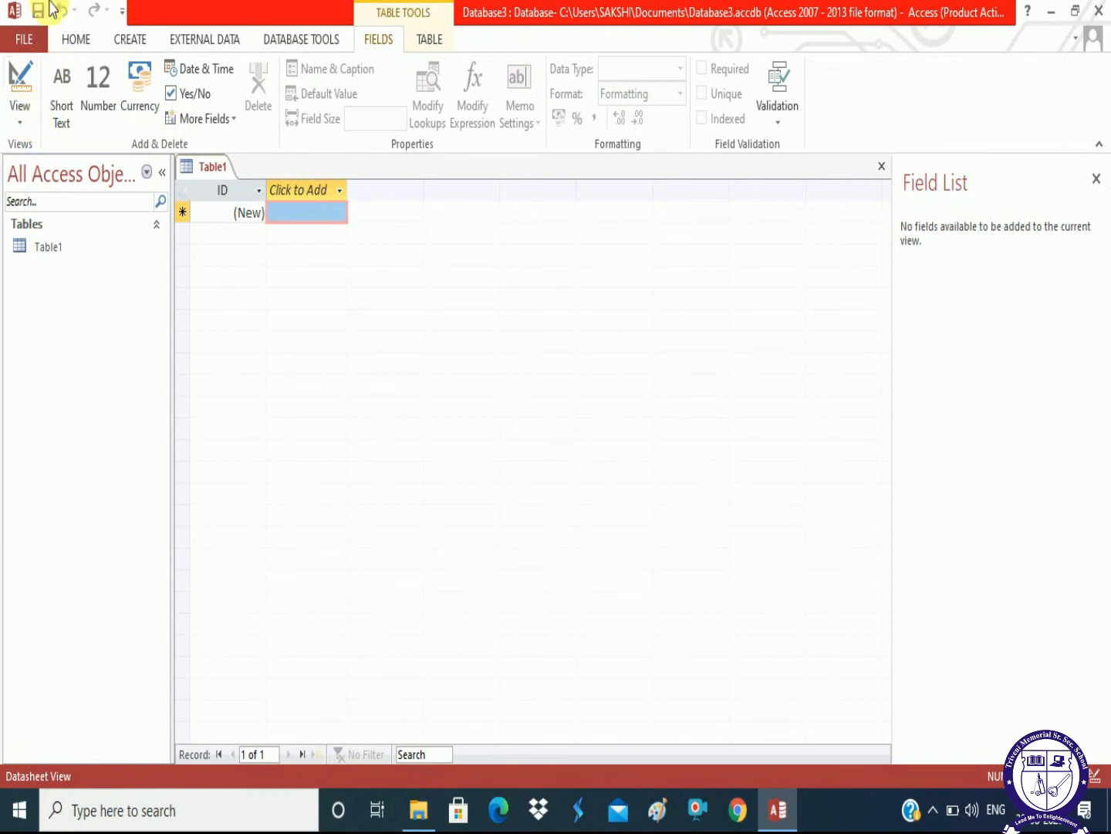
Open the existing Student3 database from the recent files
left_click(24, 40)
left_click(29, 177)
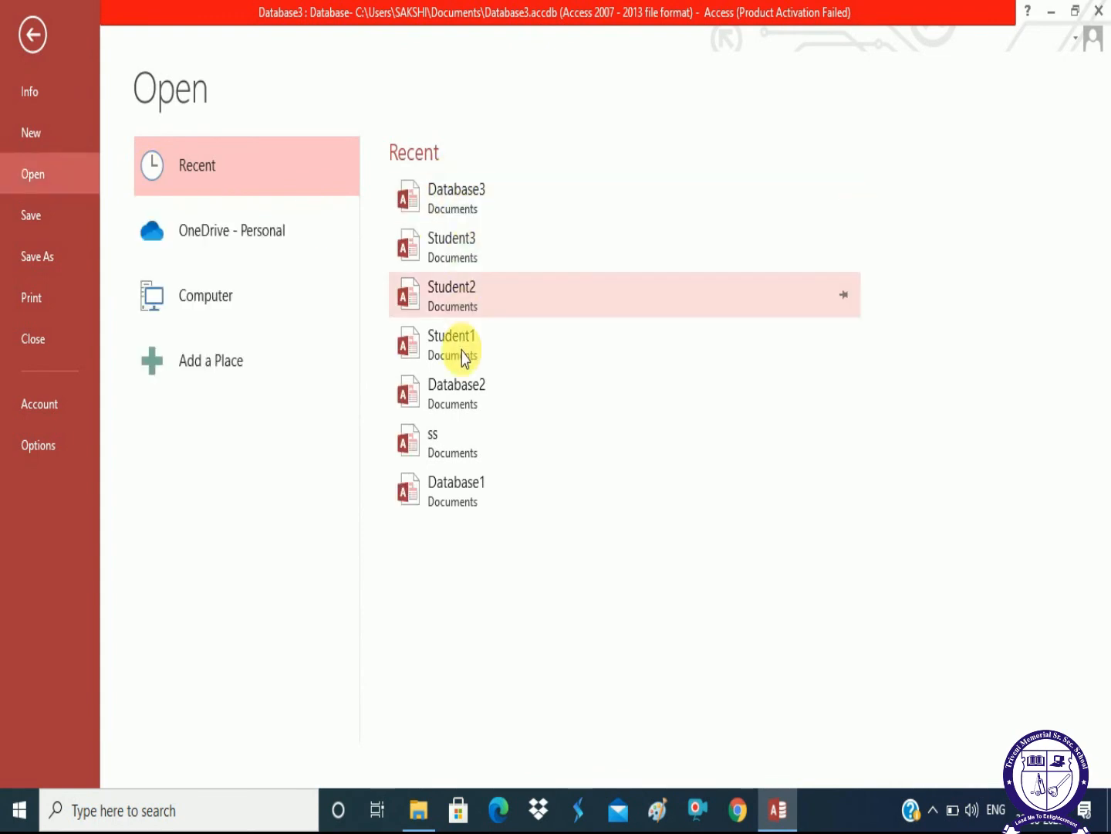
left_click(461, 254)
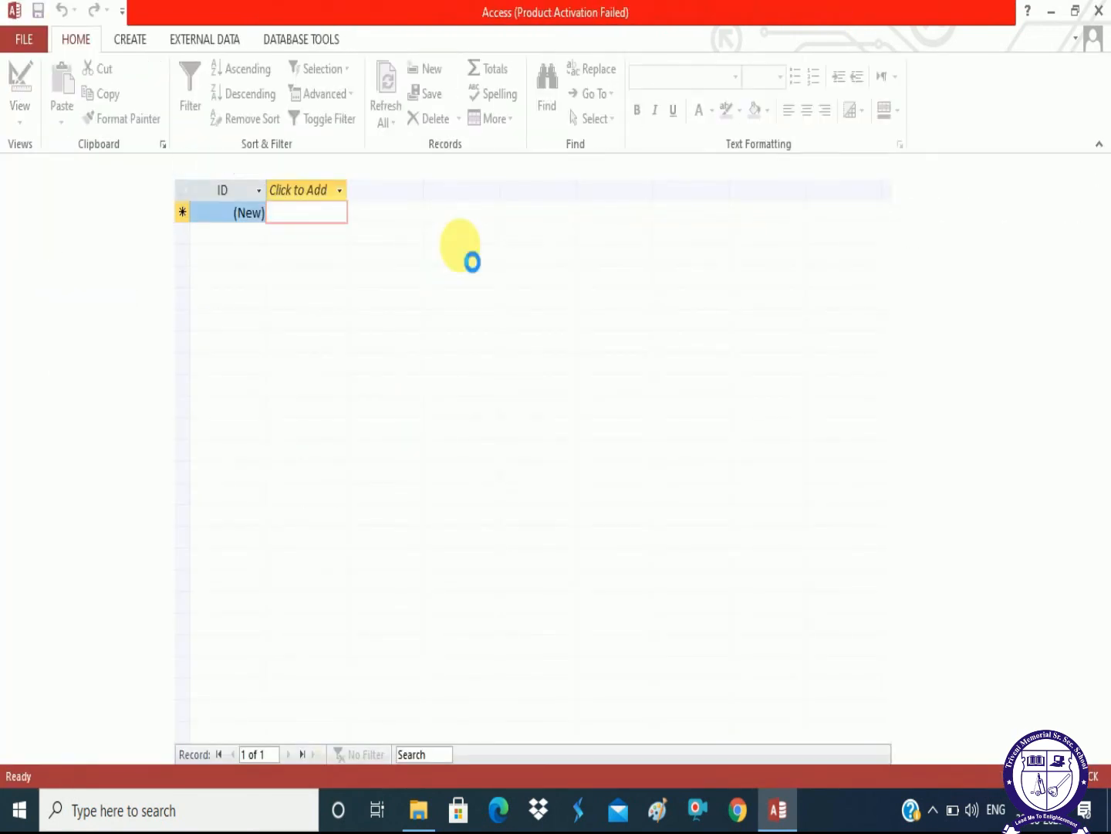